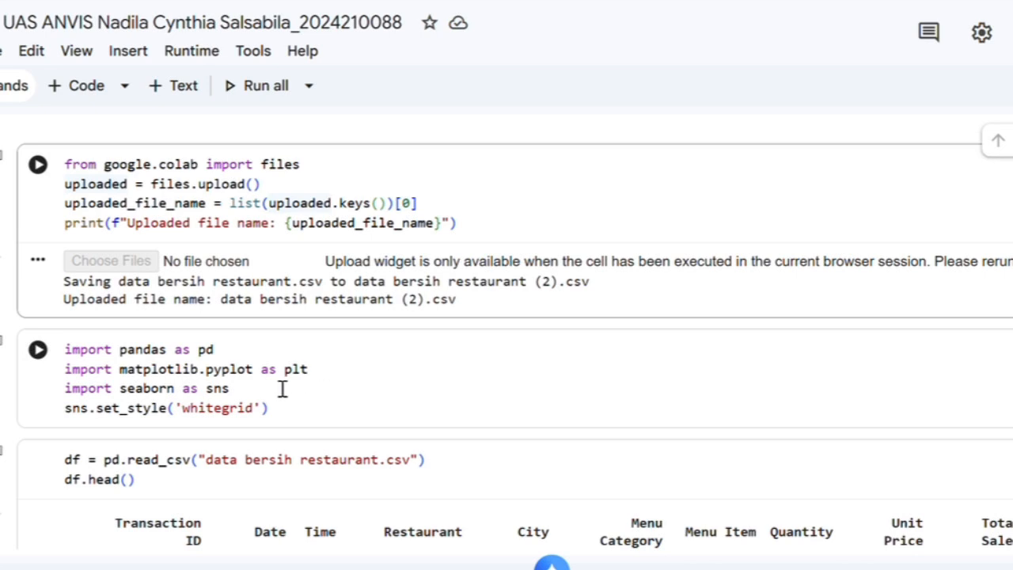
Review the notebook cells that import pandas, matplotlib and seaborn and load data bersih restaurant.csv into a dataframe.
{"action": "left_click", "coordinate": [237, 388]}
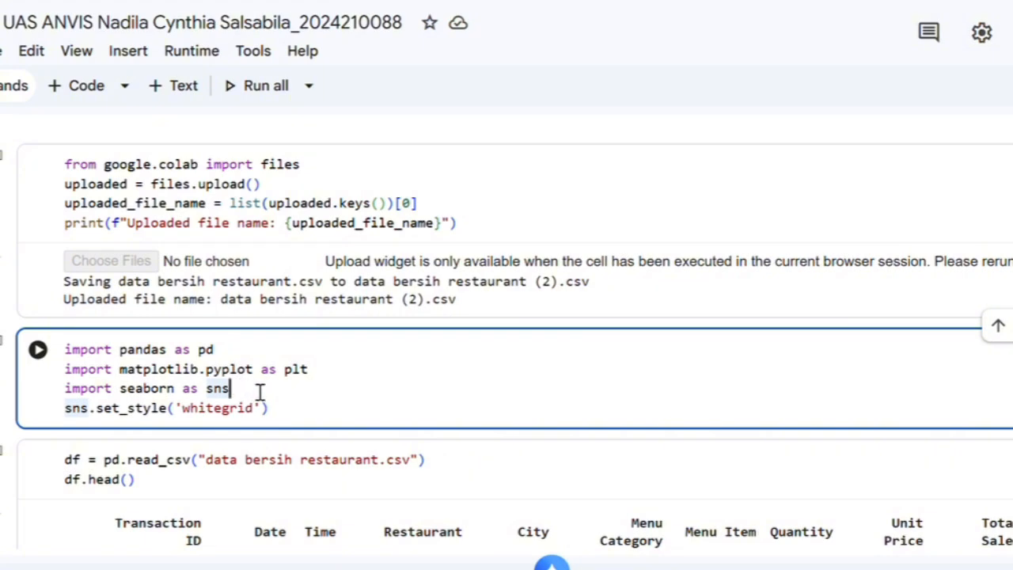
{"action": "left_click", "coordinate": [282, 408]}
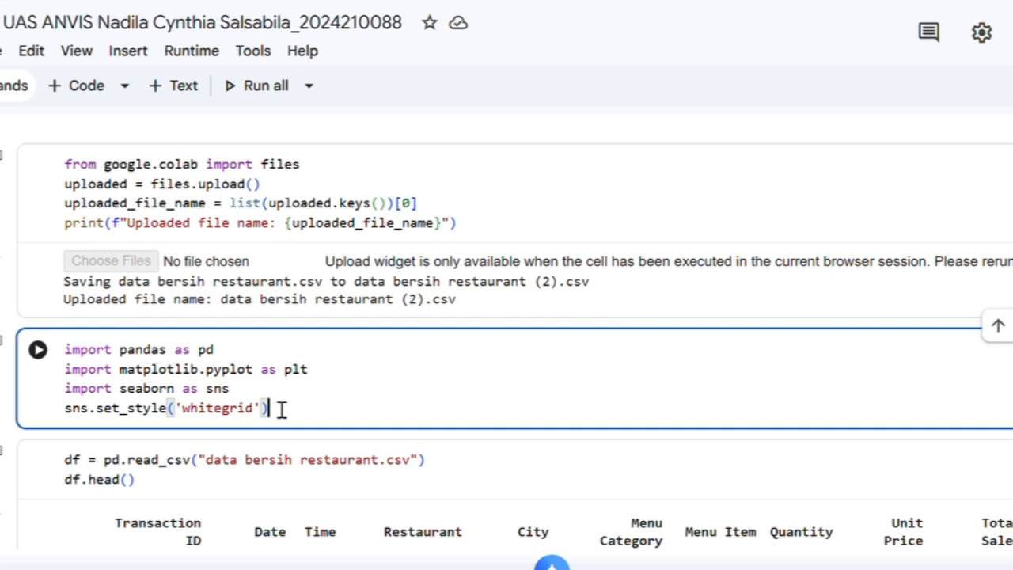
{"action": "left_click", "coordinate": [154, 484]}
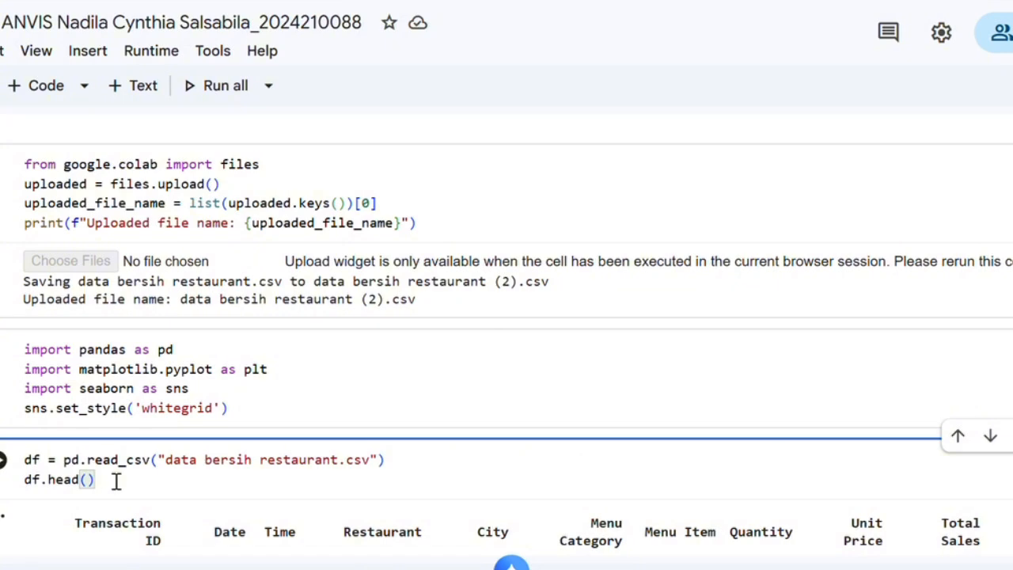
{"action": "scroll", "coordinate": [115, 481], "scroll_direction": "down", "scroll_amount": 4}
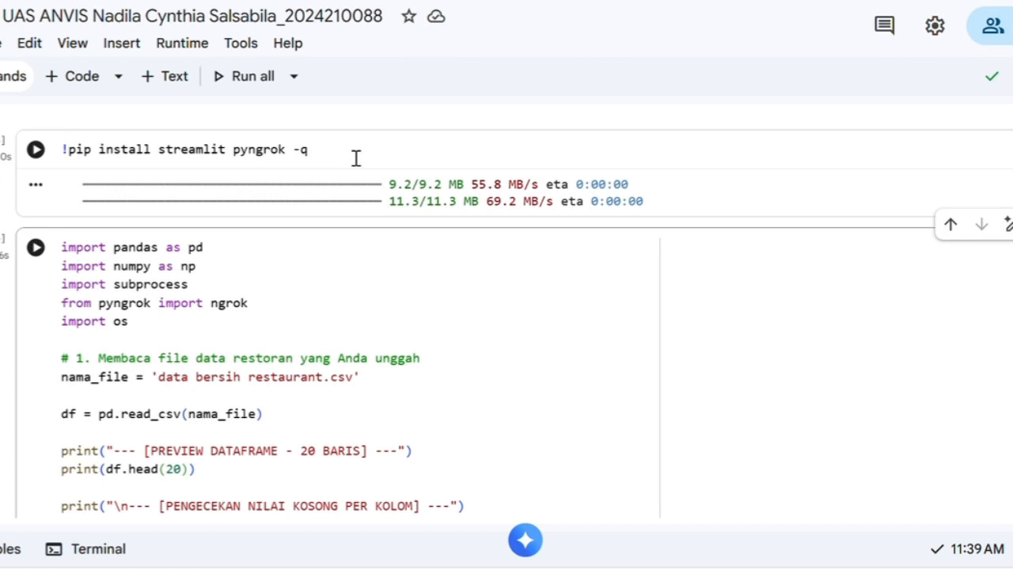
Review the dashboard code cell, covering the CSV preview, null check, date conversion, correlation matrix and creation of app.py.
{"action": "scroll", "coordinate": [356, 158], "scroll_direction": "down", "scroll_amount": 3}
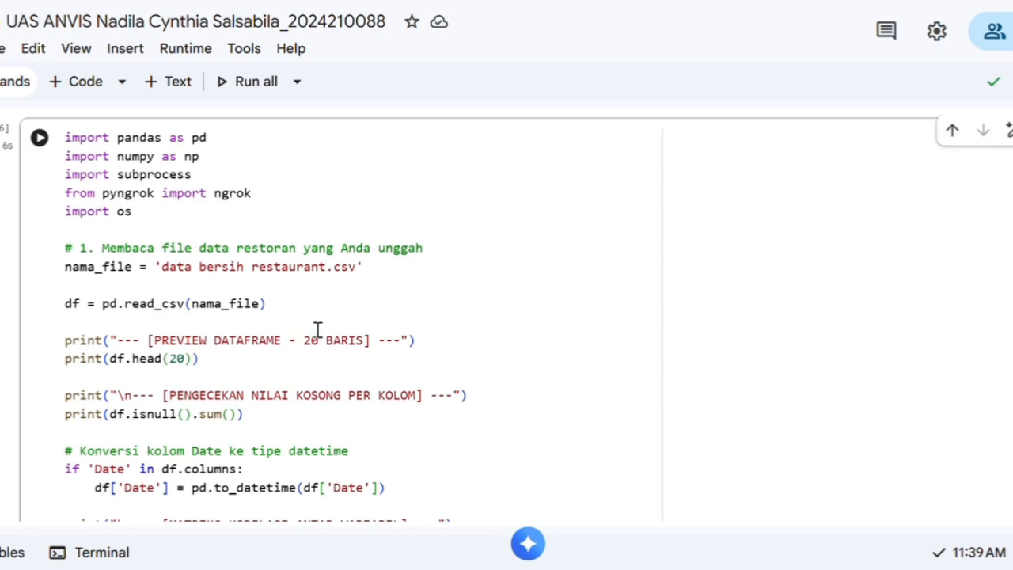
{"action": "left_click", "coordinate": [212, 358]}
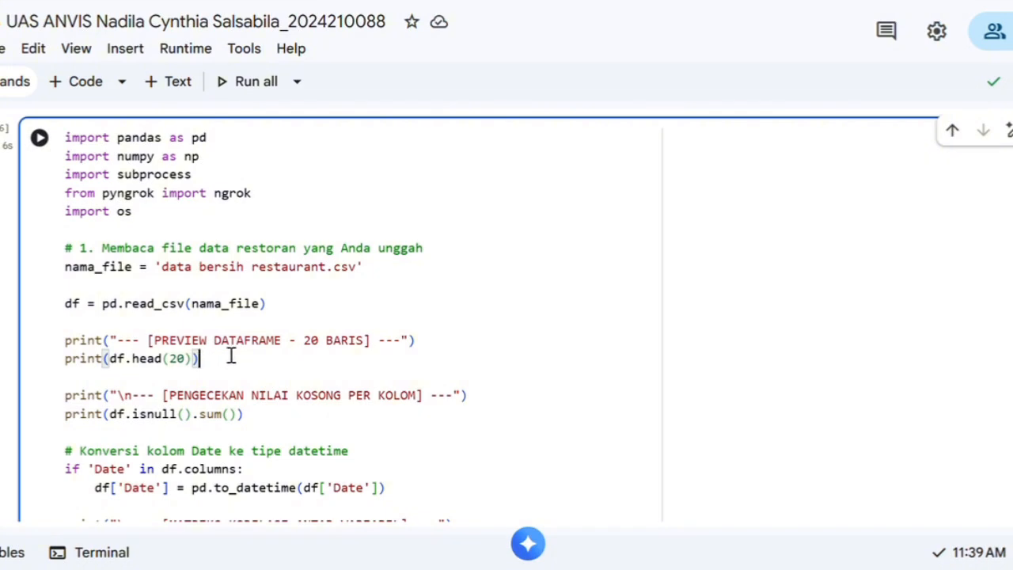
{"action": "left_click", "coordinate": [406, 491]}
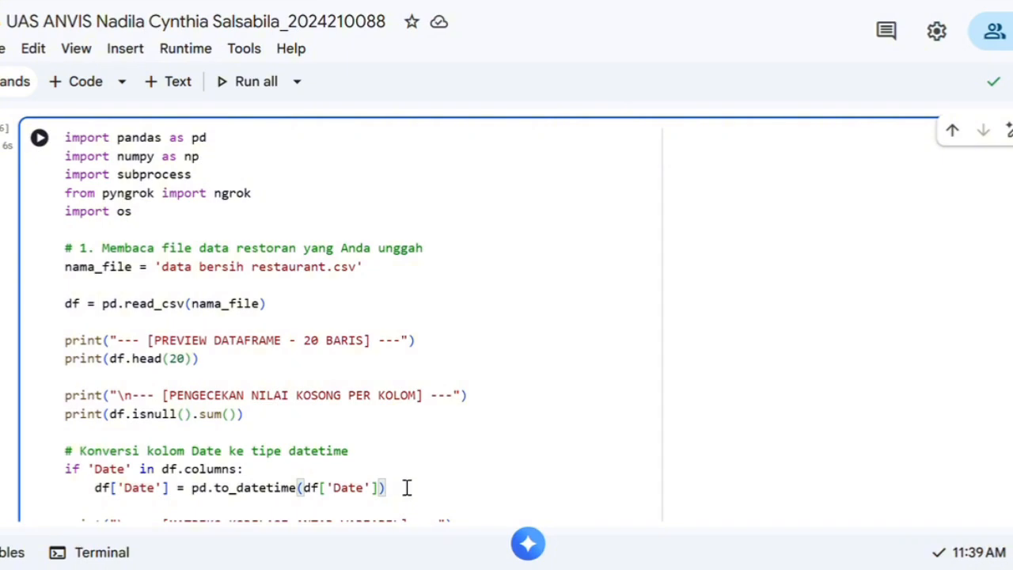
{"action": "scroll", "coordinate": [391, 461], "scroll_direction": "down", "scroll_amount": 5}
{"action": "left_click", "coordinate": [299, 201]}
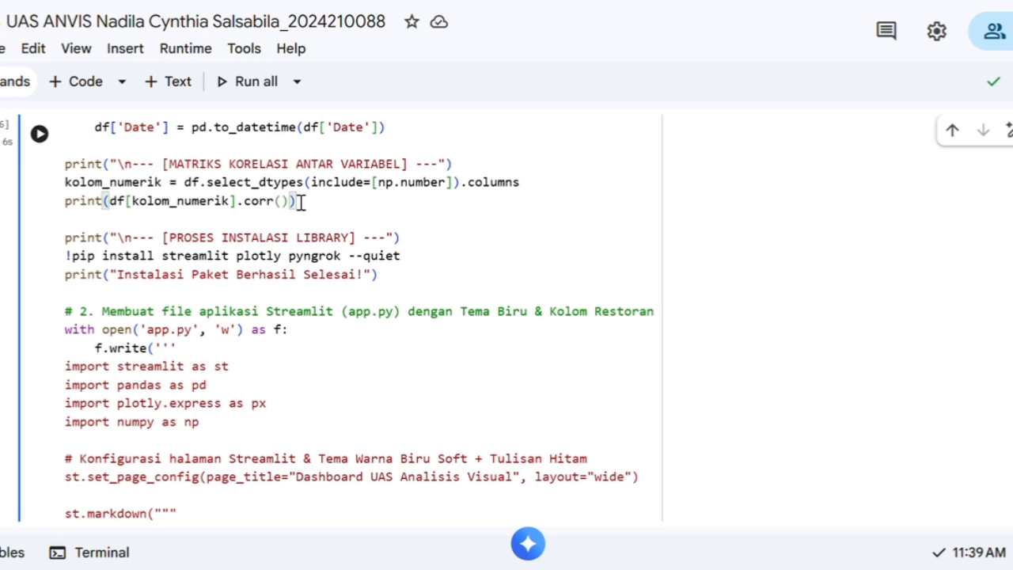
{"action": "scroll", "coordinate": [642, 362], "scroll_direction": "down", "scroll_amount": 2}
{"action": "left_click", "coordinate": [643, 361]}
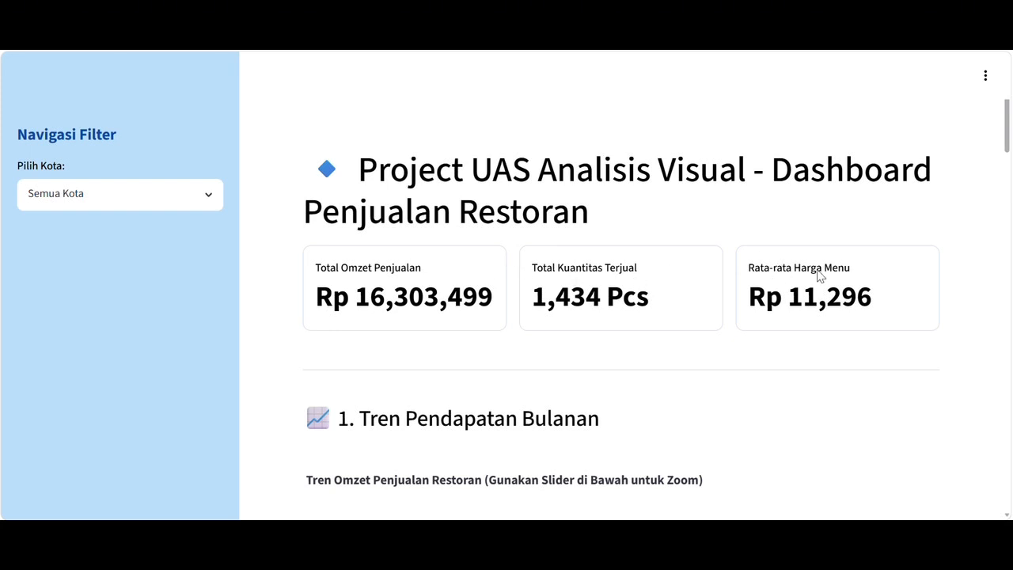
In the Streamlit dashboard, shorten the monthly revenue trend's range to end in November 2025, and restore the full period.
{"action": "scroll", "coordinate": [512, 355], "scroll_direction": "down", "scroll_amount": 2}
{"action": "scroll", "coordinate": [512, 355], "scroll_direction": "down", "scroll_amount": 2}
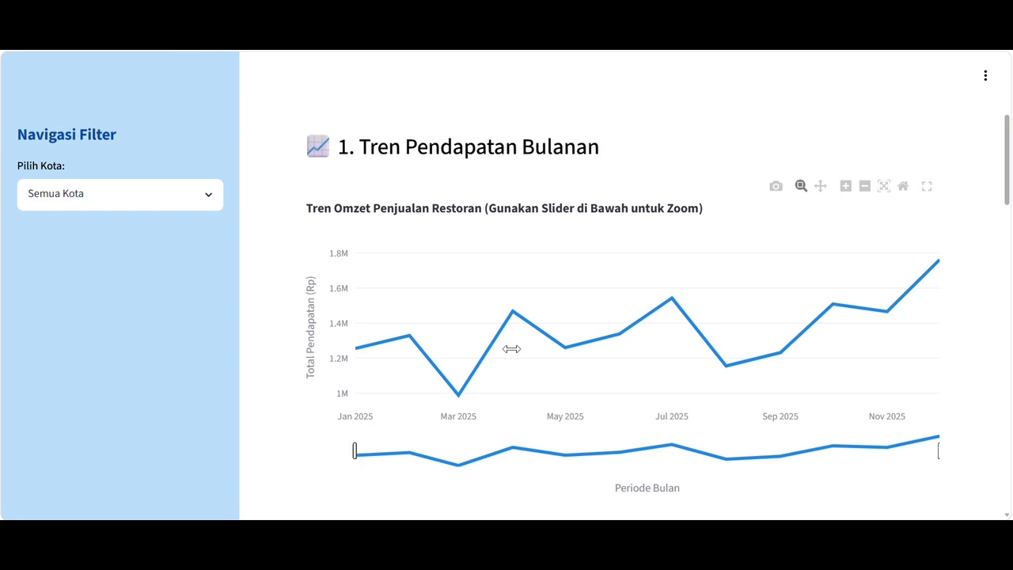
{"action": "mouse_move", "coordinate": [463, 387]}
{"action": "left_click_drag", "start_coordinate": [938, 452], "coordinate": [910, 490]}
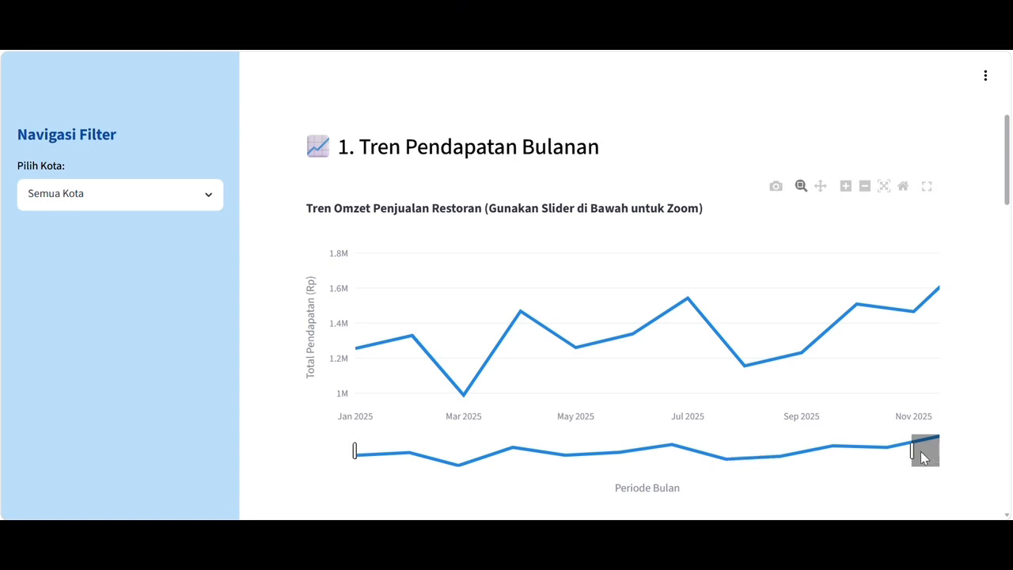
{"action": "left_click_drag", "start_coordinate": [913, 462], "coordinate": [952, 470]}
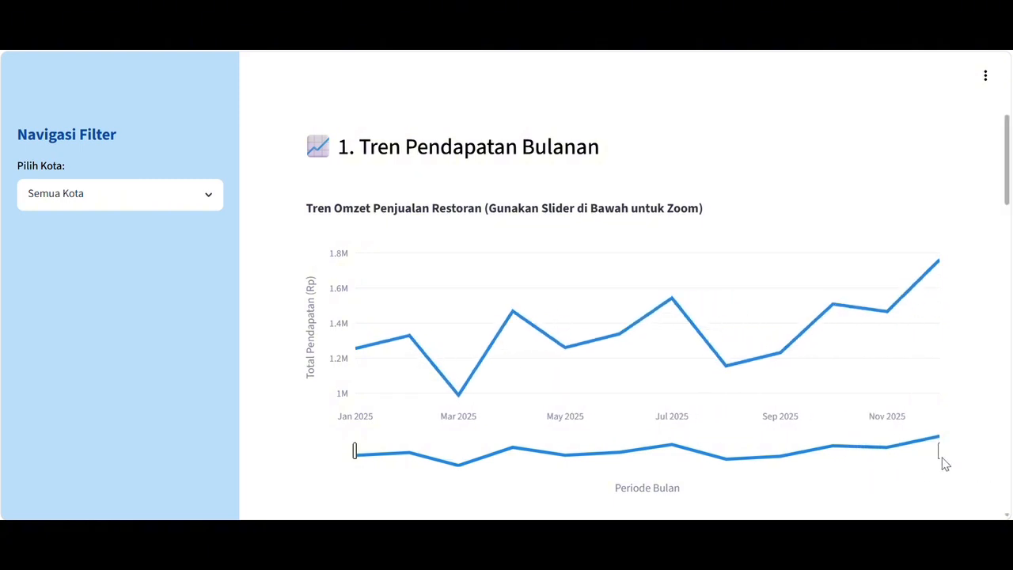
Switch the menu revenue breakdown to Drink, to Dessert and back to Food to compare the categories.
{"action": "scroll", "coordinate": [876, 387], "scroll_direction": "down", "scroll_amount": 5}
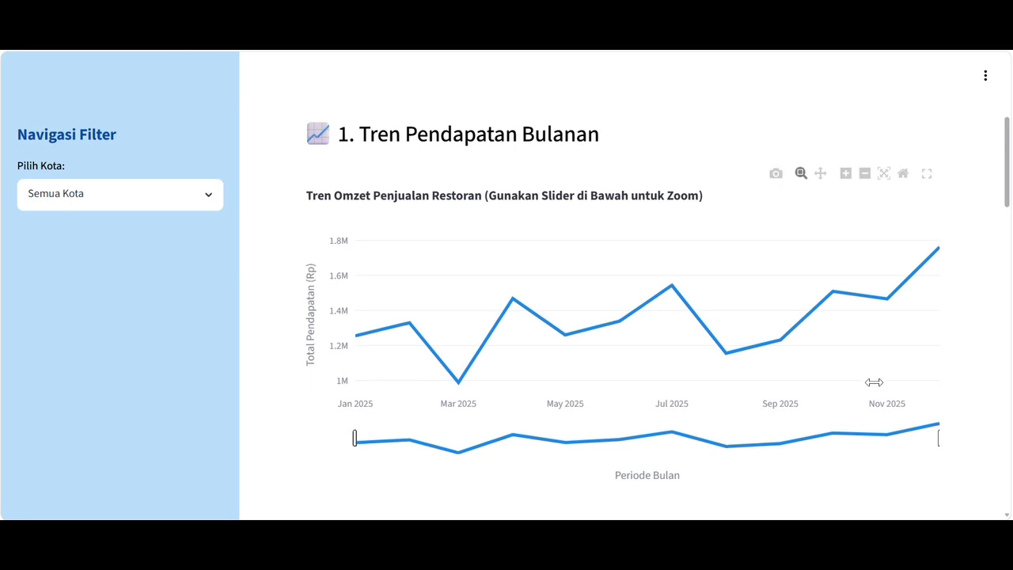
{"action": "scroll", "coordinate": [876, 388], "scroll_direction": "down", "scroll_amount": 1}
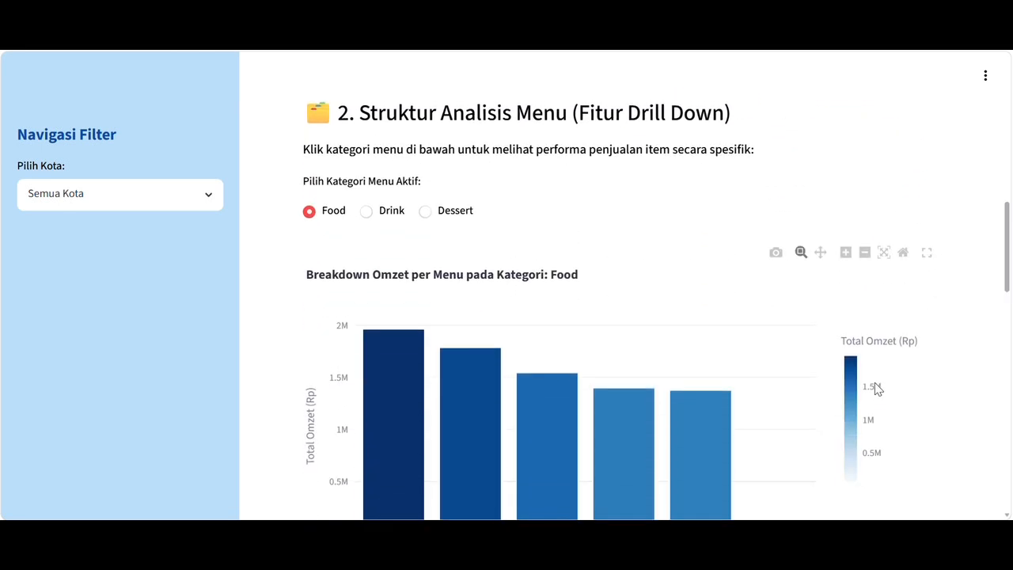
{"action": "scroll", "coordinate": [653, 222], "scroll_direction": "down", "scroll_amount": 1}
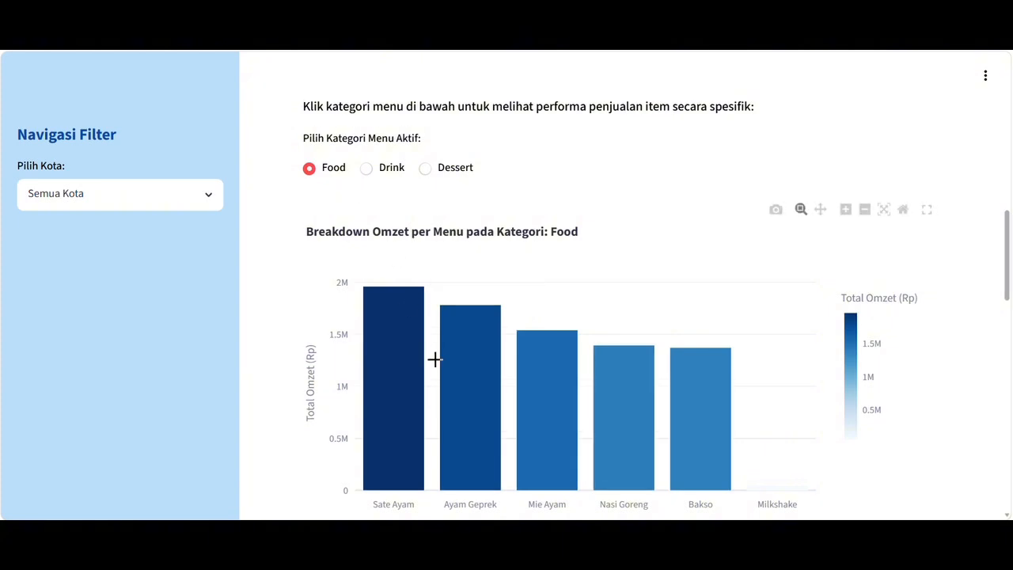
{"action": "scroll", "coordinate": [435, 357], "scroll_direction": "down", "scroll_amount": 1}
{"action": "left_click", "coordinate": [367, 137]}
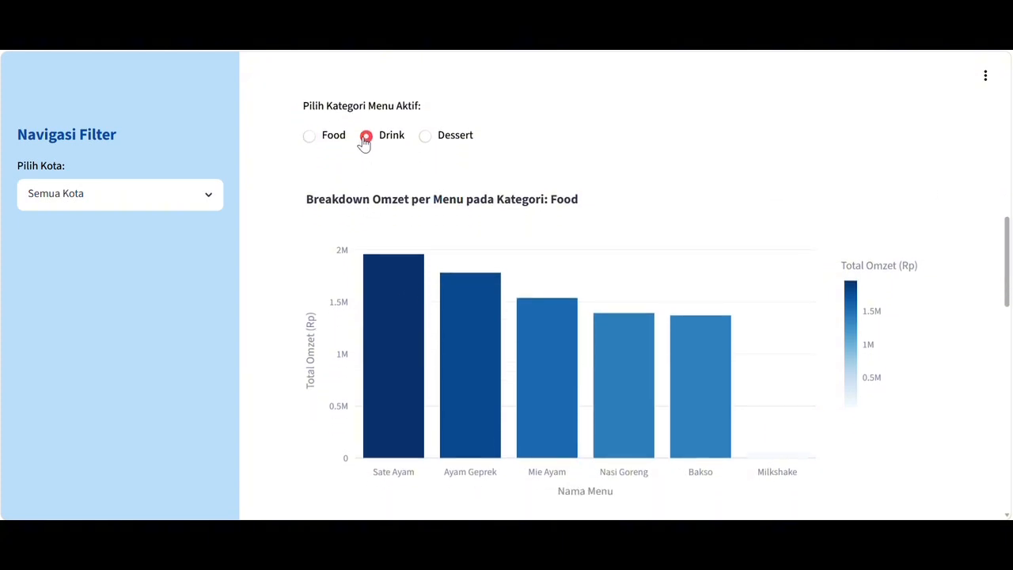
{"action": "left_click", "coordinate": [426, 140]}
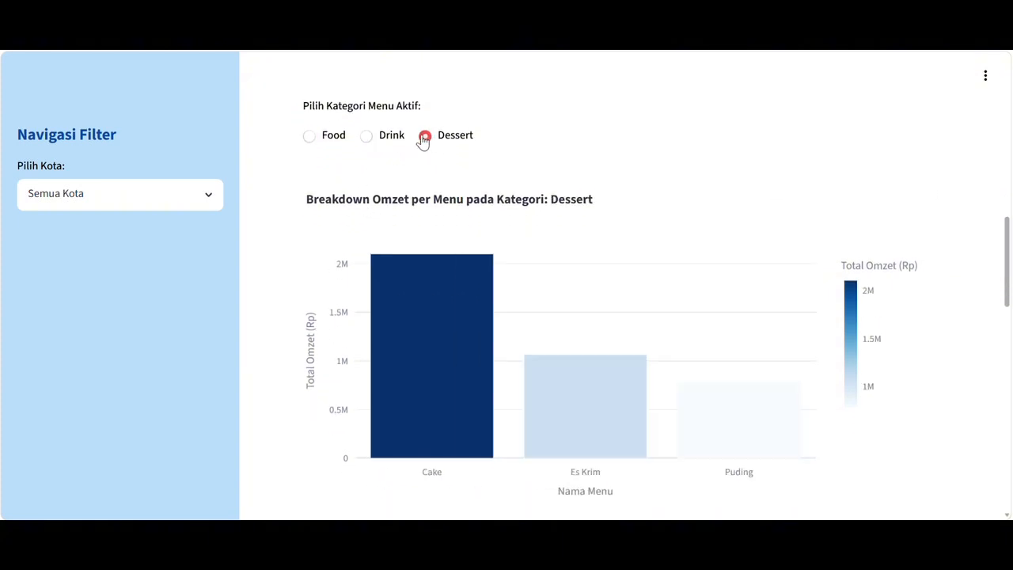
{"action": "left_click", "coordinate": [308, 139]}
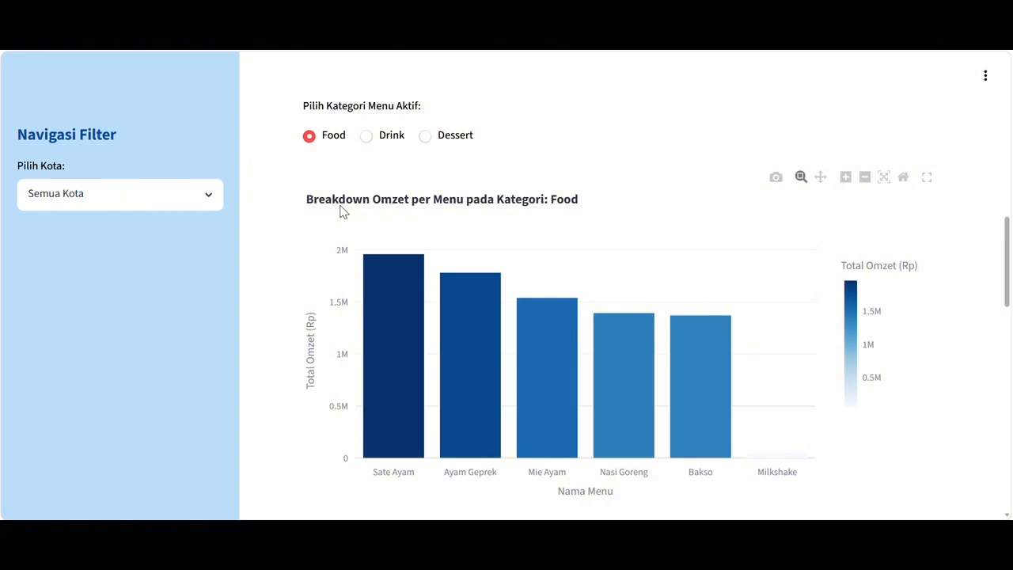
Inspect individual items in the Food revenue bar chart and the Surabaya bubble in the sales distribution by city.
{"action": "mouse_move", "coordinate": [549, 436]}
{"action": "mouse_move", "coordinate": [708, 381]}
{"action": "mouse_move", "coordinate": [683, 351]}
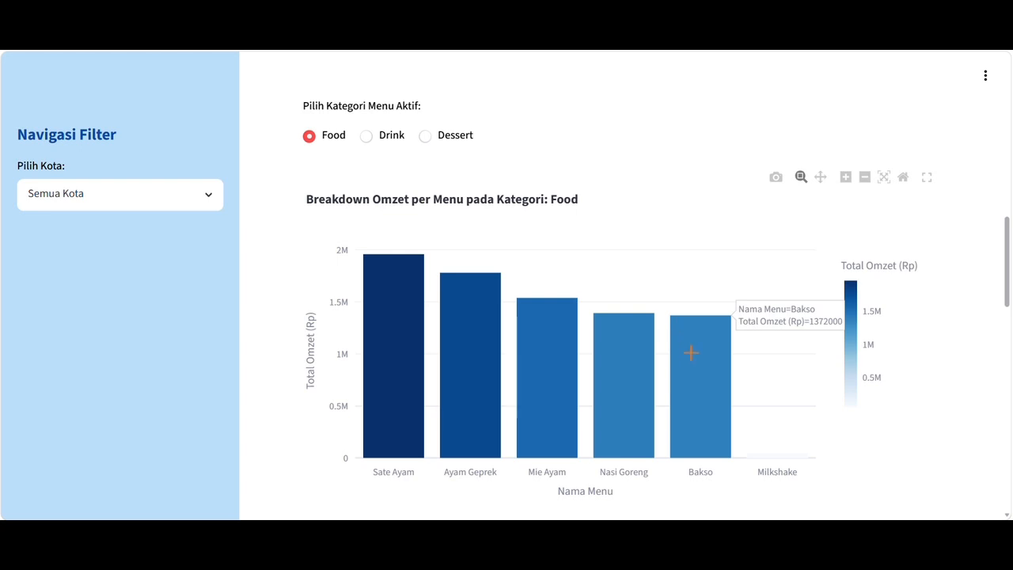
{"action": "scroll", "coordinate": [691, 352], "scroll_direction": "down", "scroll_amount": 5}
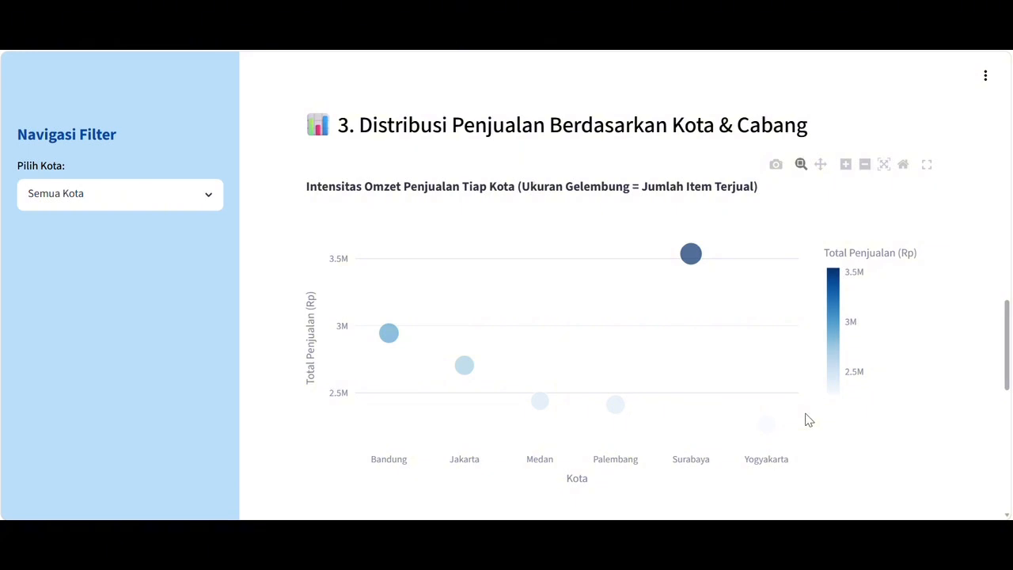
{"action": "mouse_move", "coordinate": [684, 262]}
Examine the sample transaction table's rows and all its columns, from Transaction ID through Payment Method.
{"action": "scroll", "coordinate": [870, 387], "scroll_direction": "down", "scroll_amount": 6}
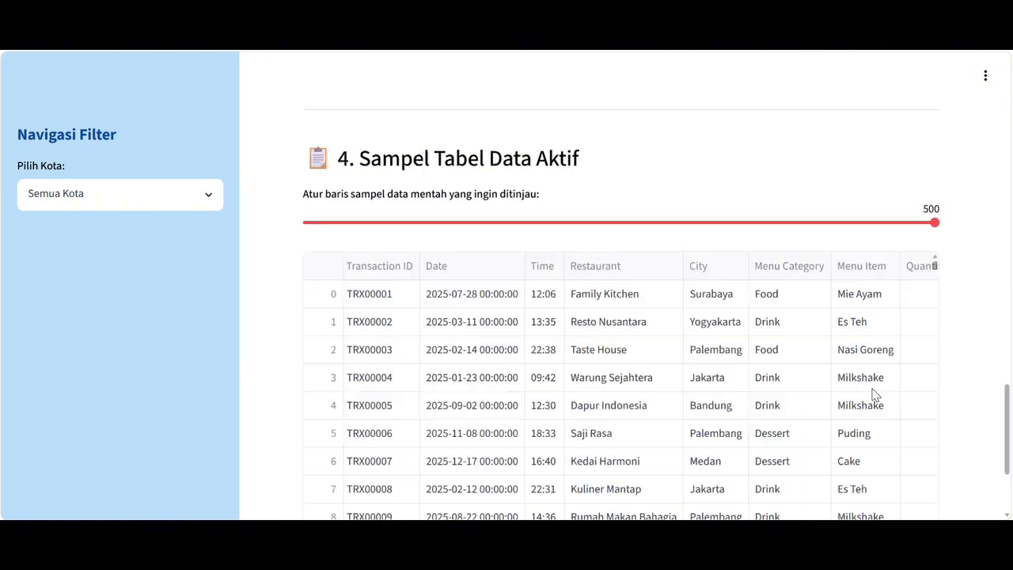
{"action": "scroll", "coordinate": [730, 267], "scroll_direction": "down", "scroll_amount": 2}
{"action": "scroll", "coordinate": [728, 266], "scroll_direction": "up", "scroll_amount": 2}
{"action": "scroll", "coordinate": [701, 192], "scroll_direction": "down", "scroll_amount": 1}
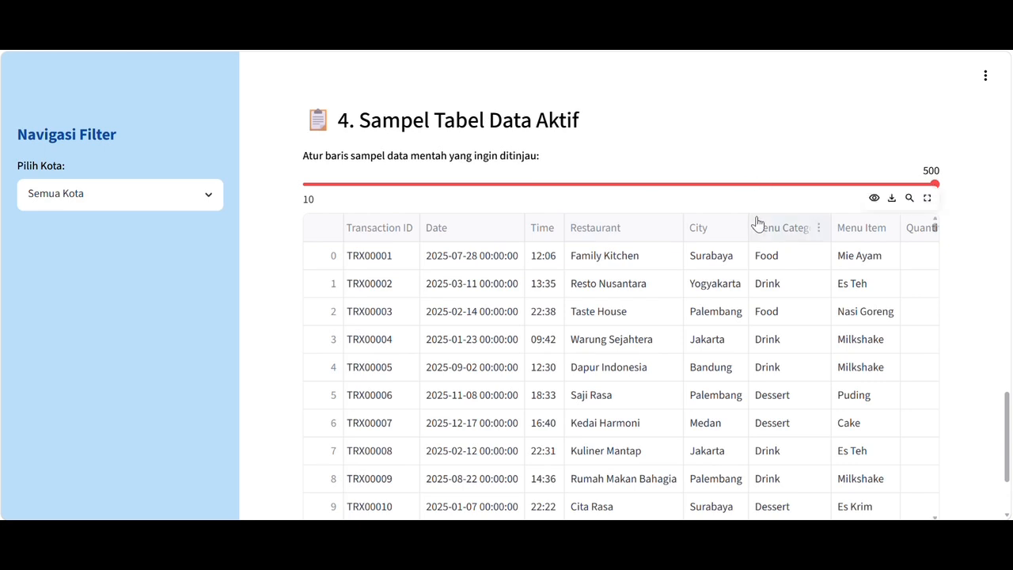
{"action": "scroll", "coordinate": [757, 224], "scroll_direction": "right", "scroll_amount": 4}
{"action": "scroll", "coordinate": [757, 224], "scroll_direction": "left", "scroll_amount": 5}
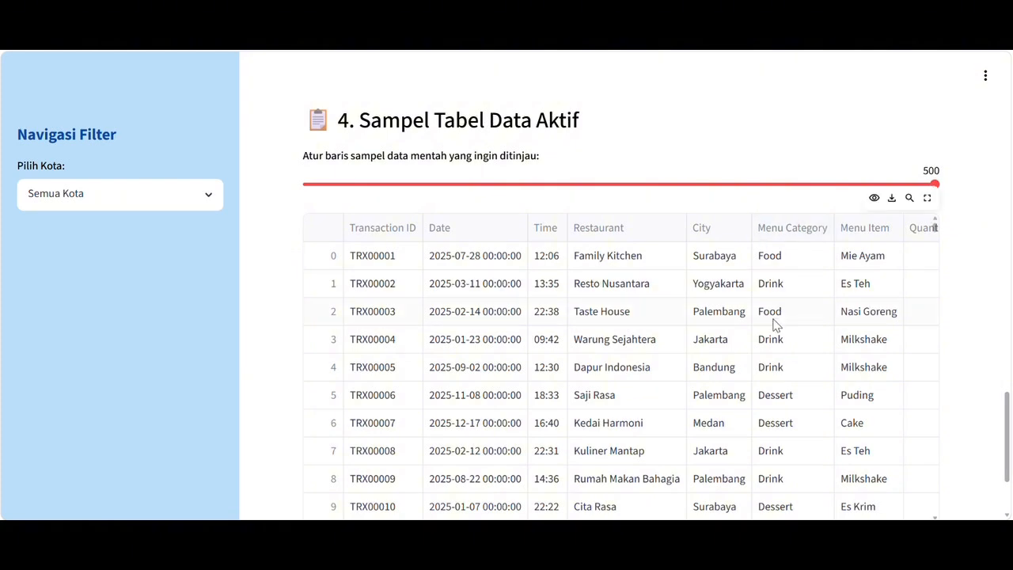
{"action": "scroll", "coordinate": [823, 429], "scroll_direction": "down", "scroll_amount": 7}
{"action": "scroll", "coordinate": [823, 430], "scroll_direction": "up", "scroll_amount": 9}
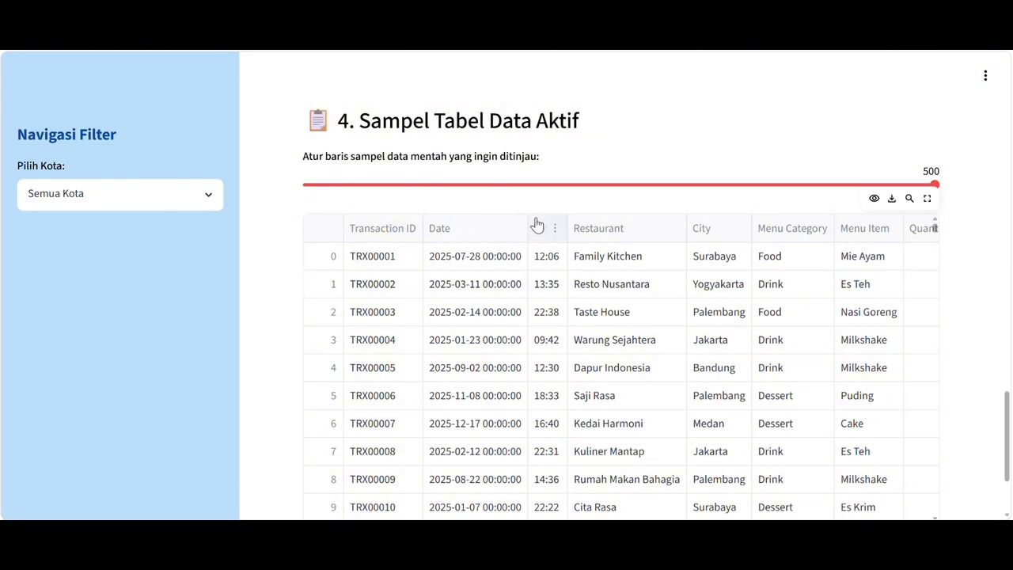
{"action": "scroll", "coordinate": [823, 229], "scroll_direction": "right", "scroll_amount": 3}
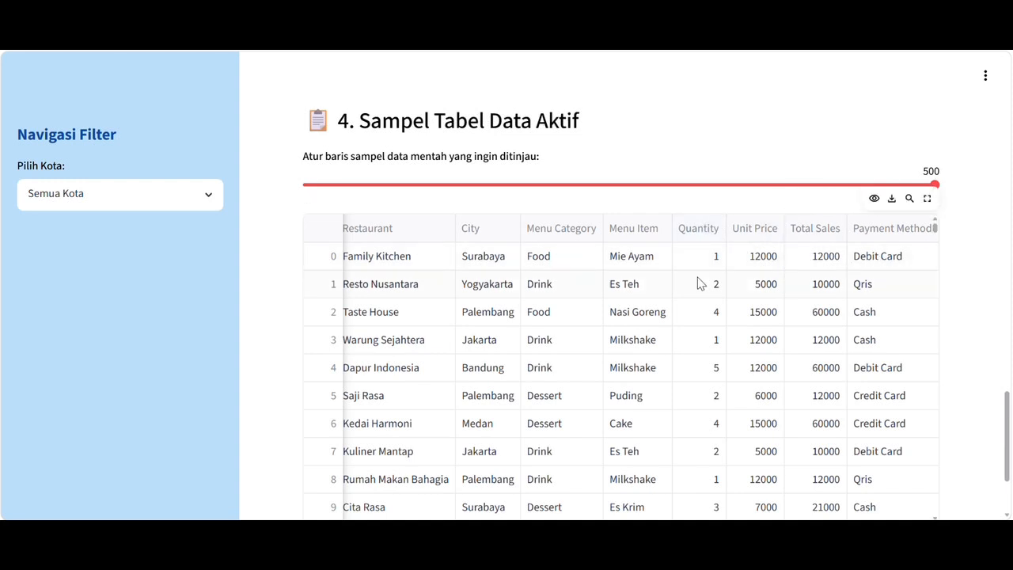
{"action": "scroll", "coordinate": [561, 308], "scroll_direction": "left", "scroll_amount": 5}
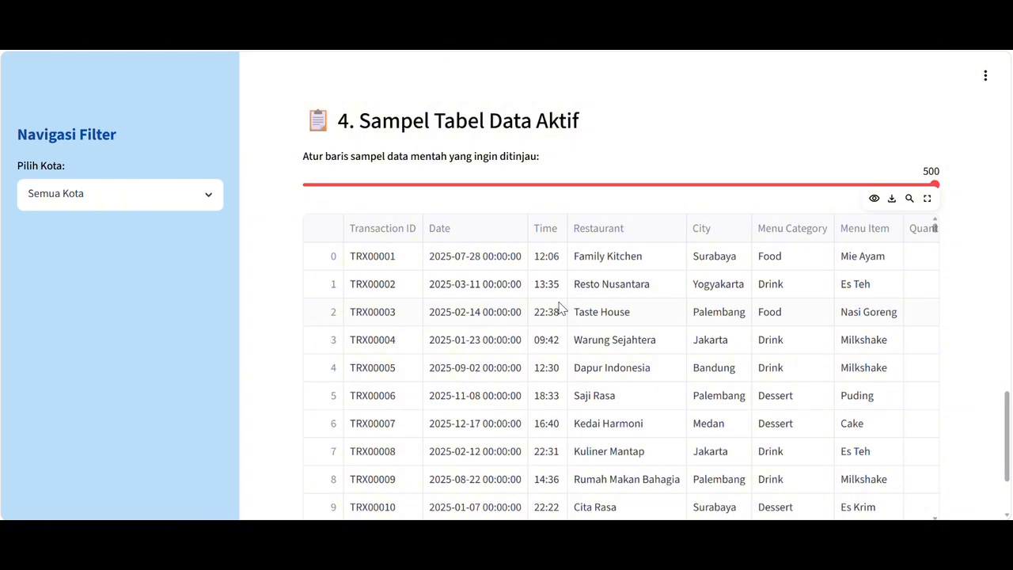